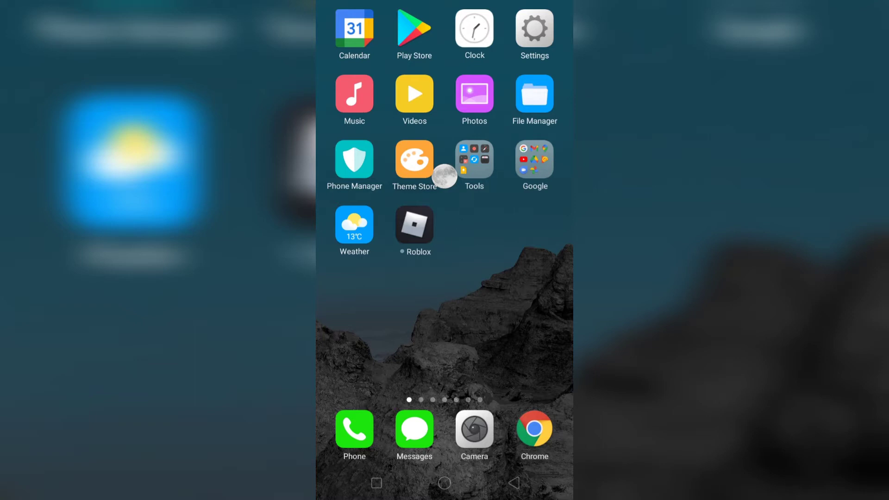
- Leave the accidental home-screen edit mode and head for the Play Store icon
left_click(444, 177)
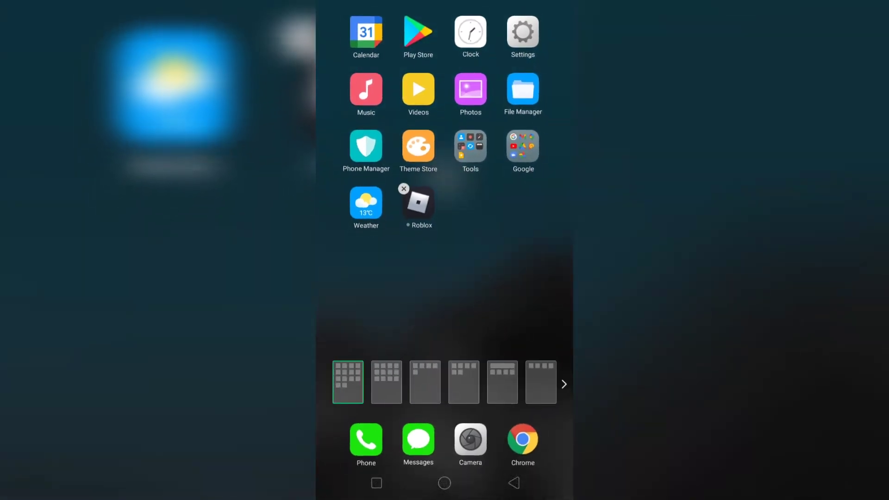
left_click(445, 175)
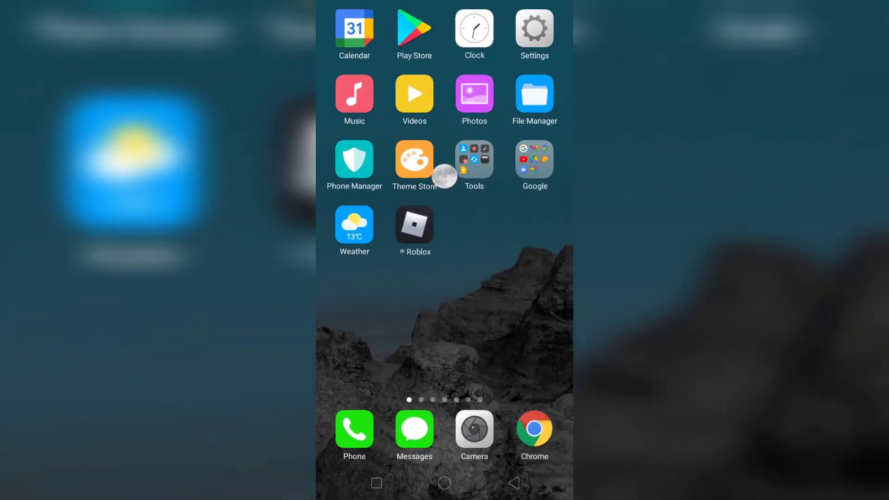
- Search Google Play for 'ultdata' and open Tenorshare's UltData app page
left_click(419, 33)
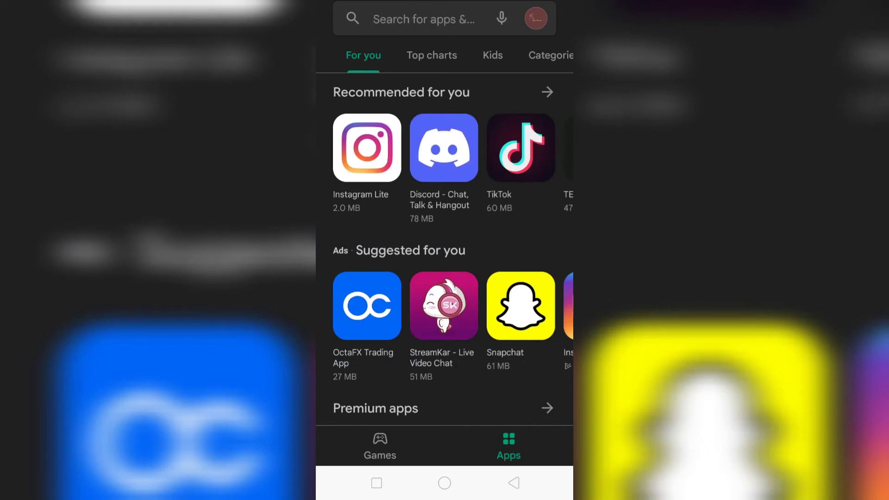
left_click(414, 13)
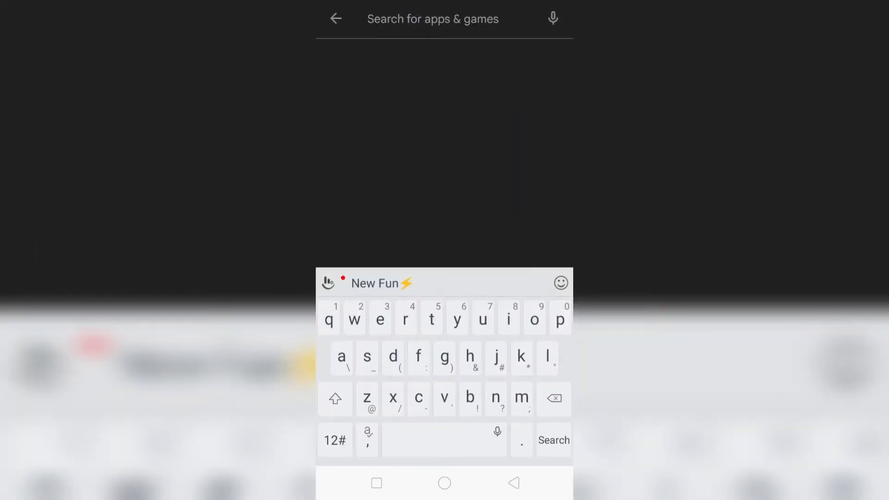
type("ul")
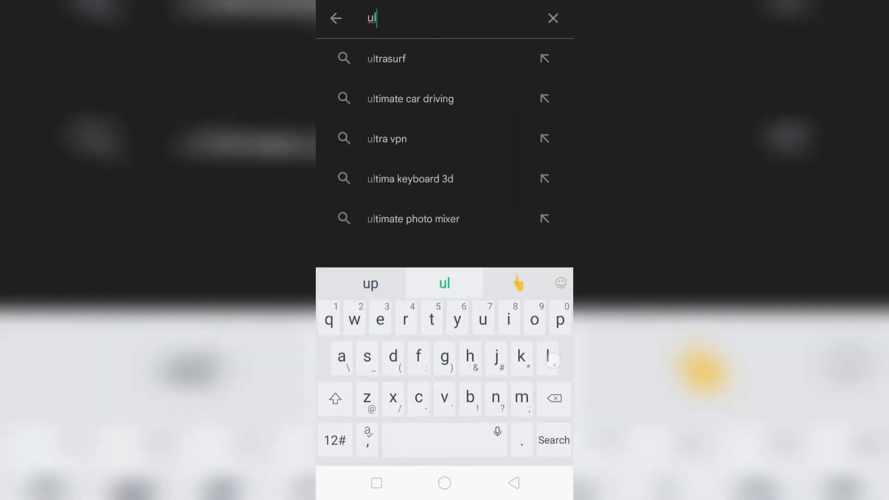
type("t")
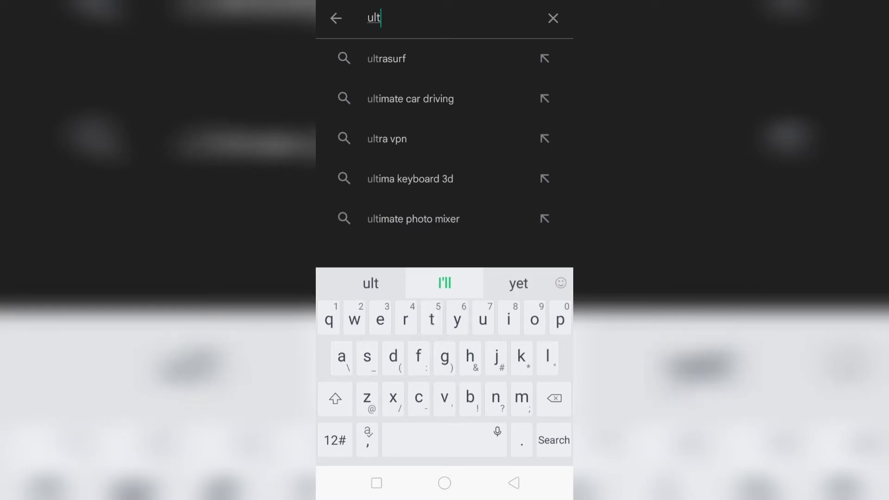
type("data")
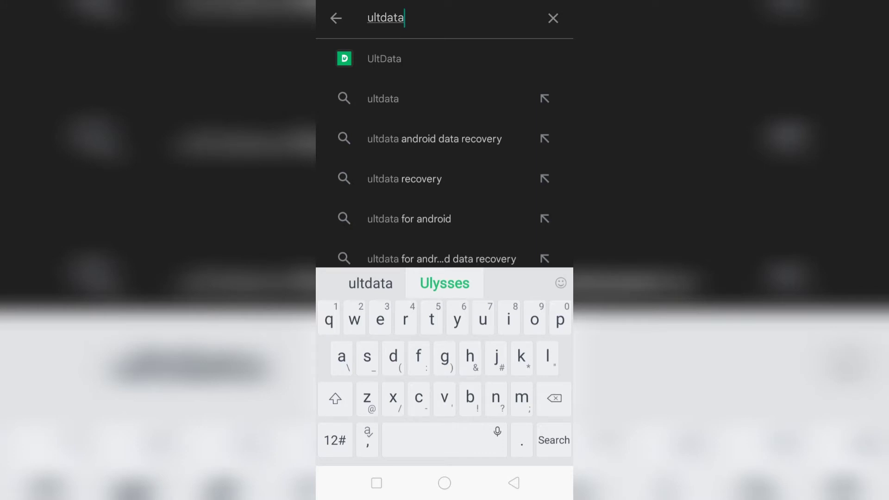
left_click(408, 58)
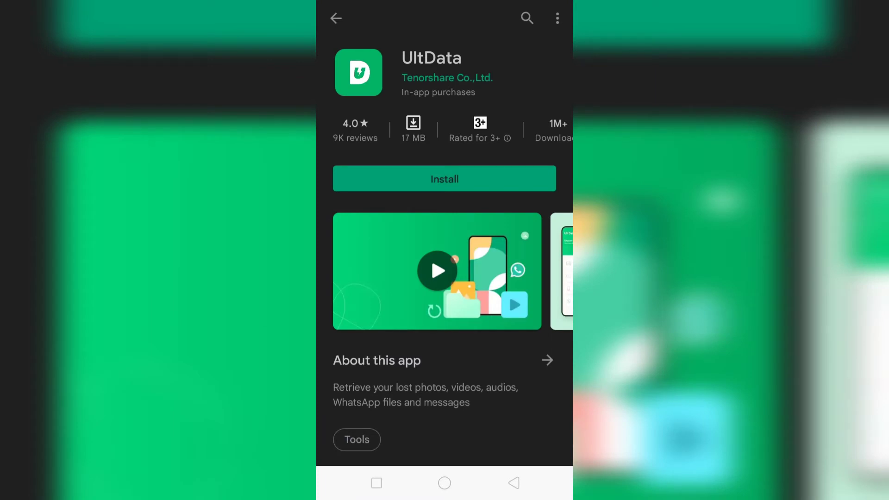
scroll(528, 347, "down", 2)
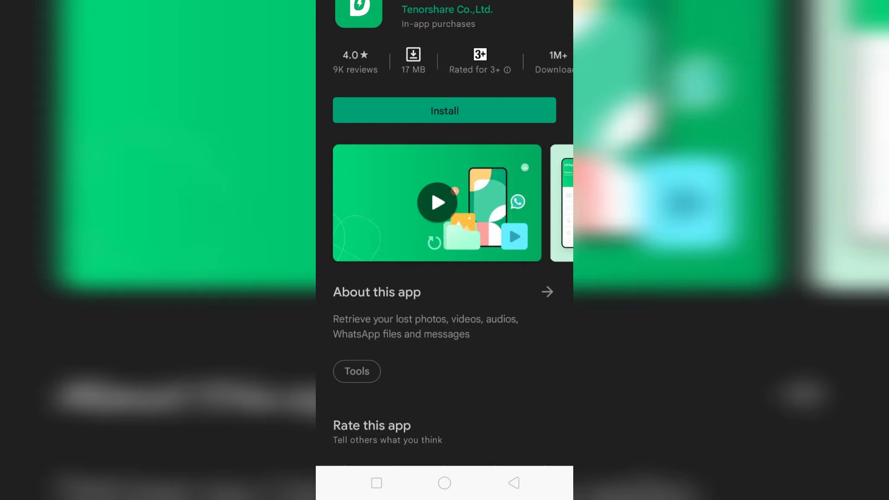
scroll(500, 362, "up", 2)
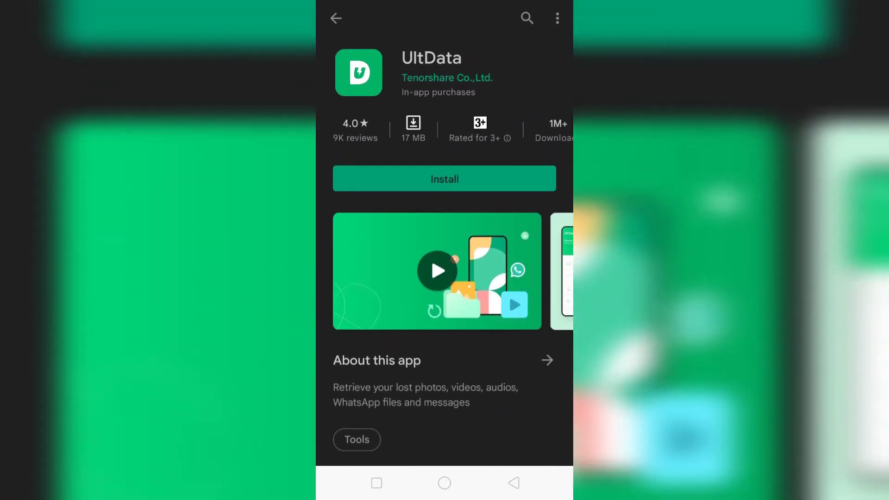
- Install UltData from its Google Play page
left_click(458, 182)
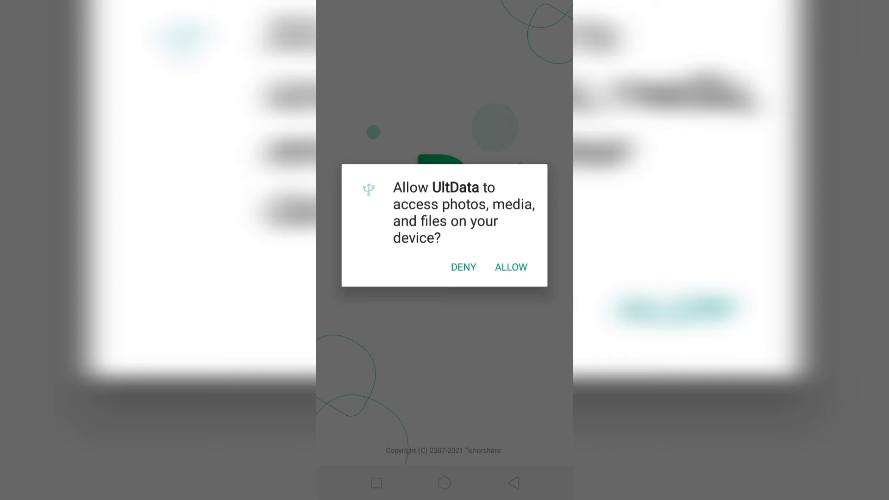
- Allow UltData access to photos, media and files and agree to its privacy policy
left_click(509, 269)
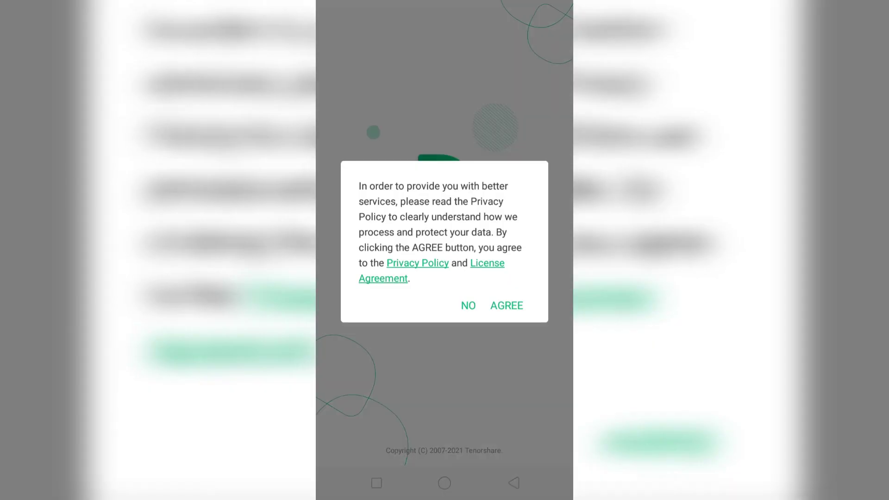
left_click(507, 305)
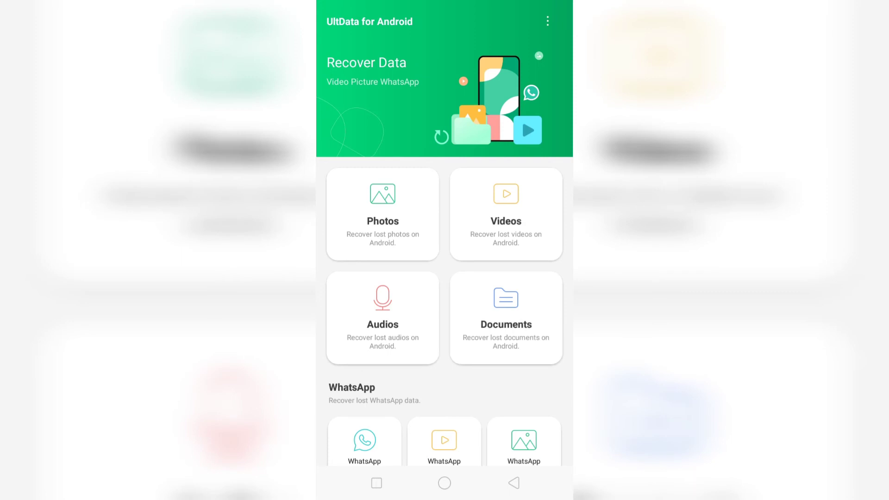
scroll(444, 313, "down", 3)
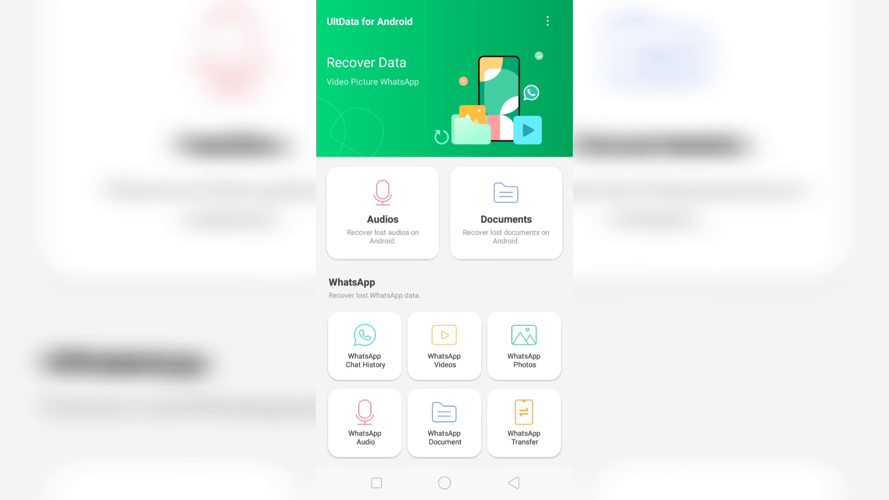
scroll(444, 313, "up", 3)
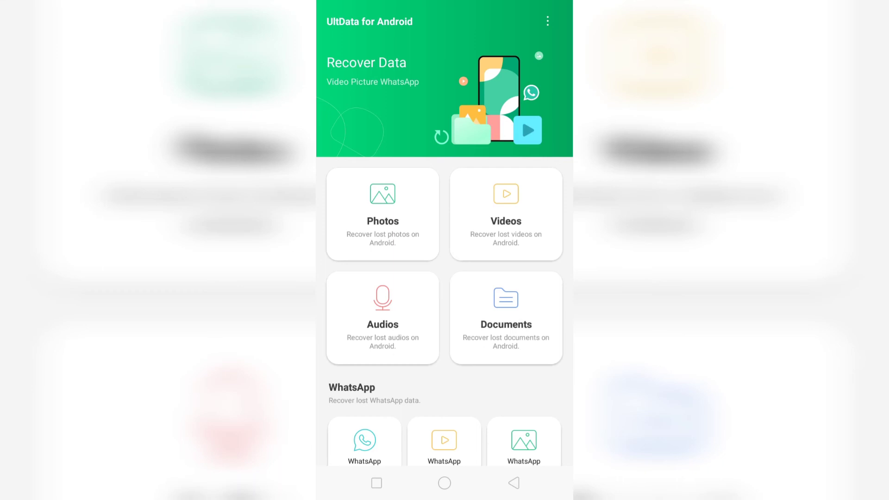
- Scan the phone for lost videos, acknowledge the 116 files found, and show more options
left_click(505, 208)
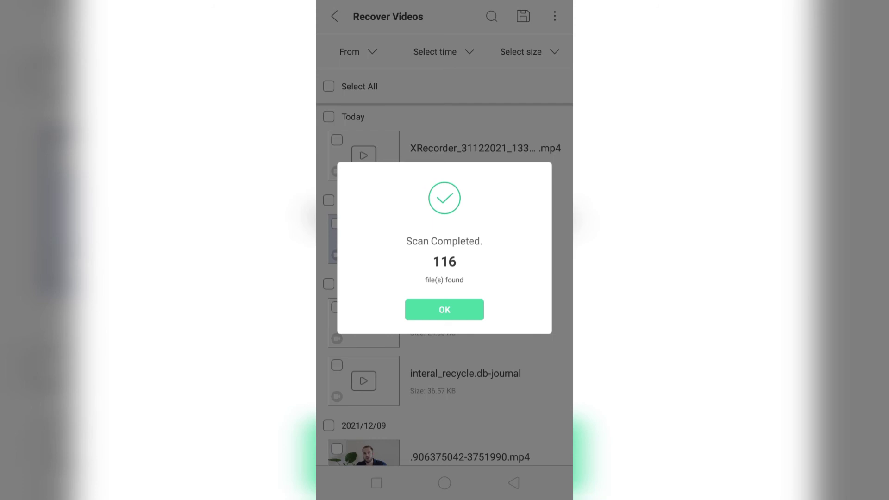
left_click(445, 310)
left_click(555, 16)
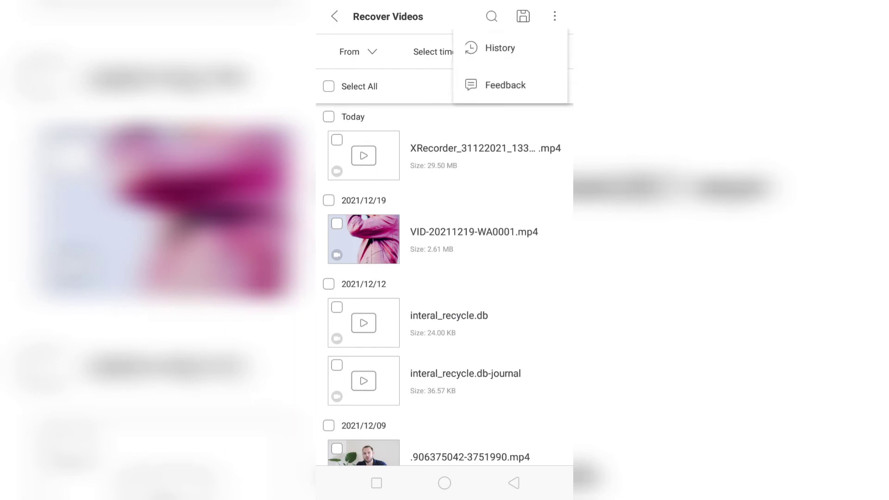
- Back out of the video results and start a Deep Scan for more deleted videos
left_click(541, 337)
left_click(515, 480)
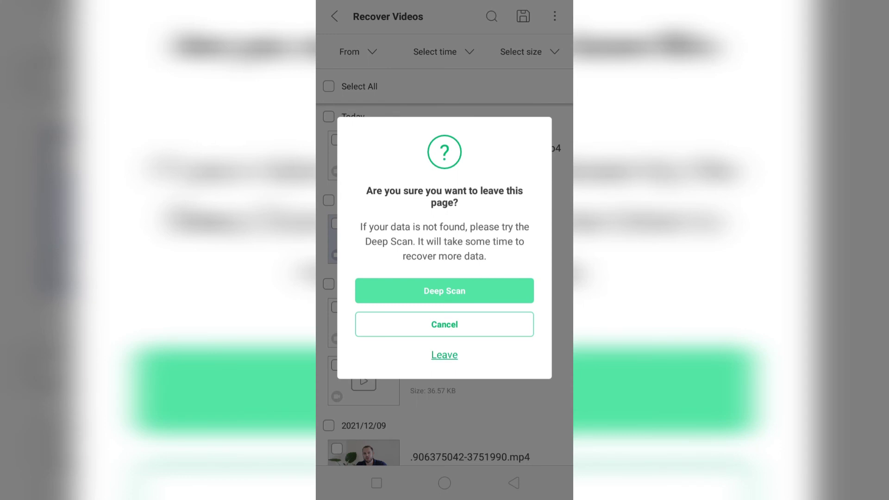
left_click(459, 291)
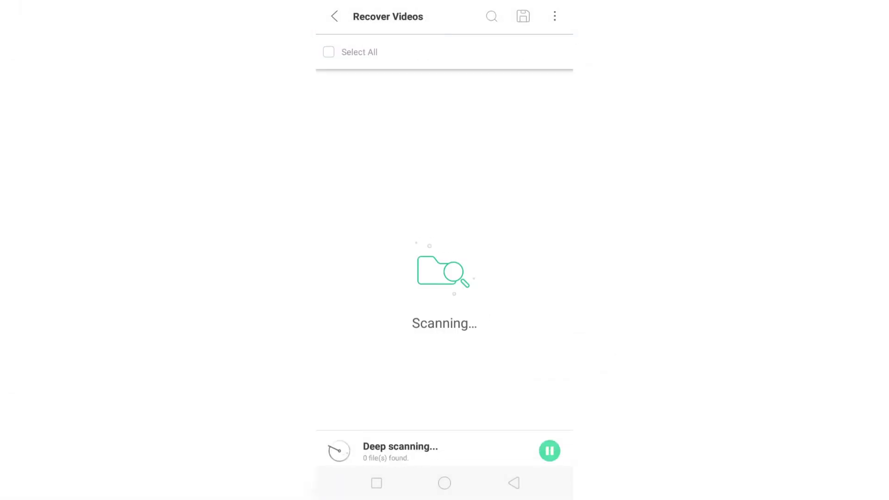